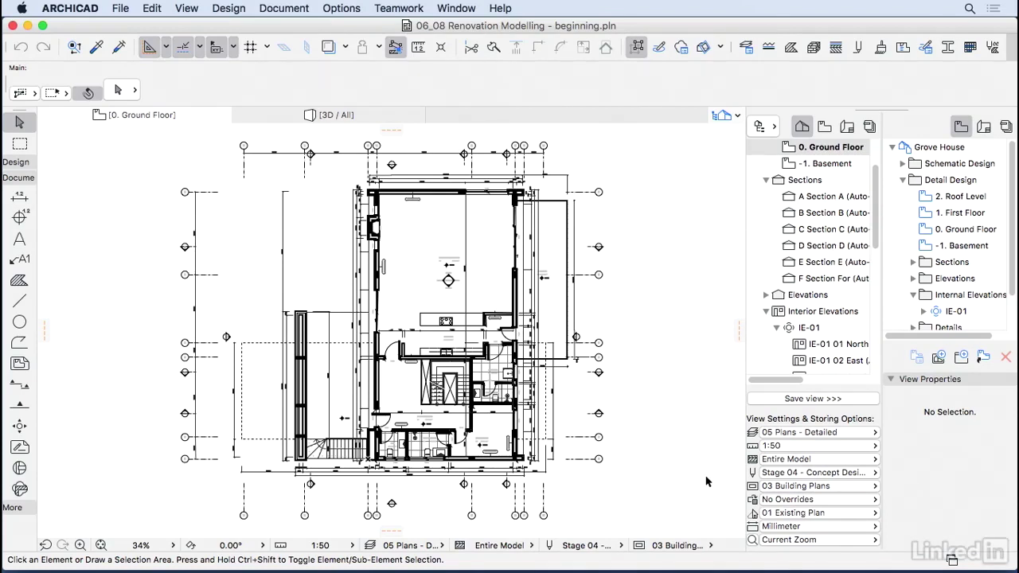
Step: Show the renovation filter list, 01 Existing Plan through 05 Planned Status, over the ground floor plan
{"action": "left_click", "coordinate": [788, 513]}
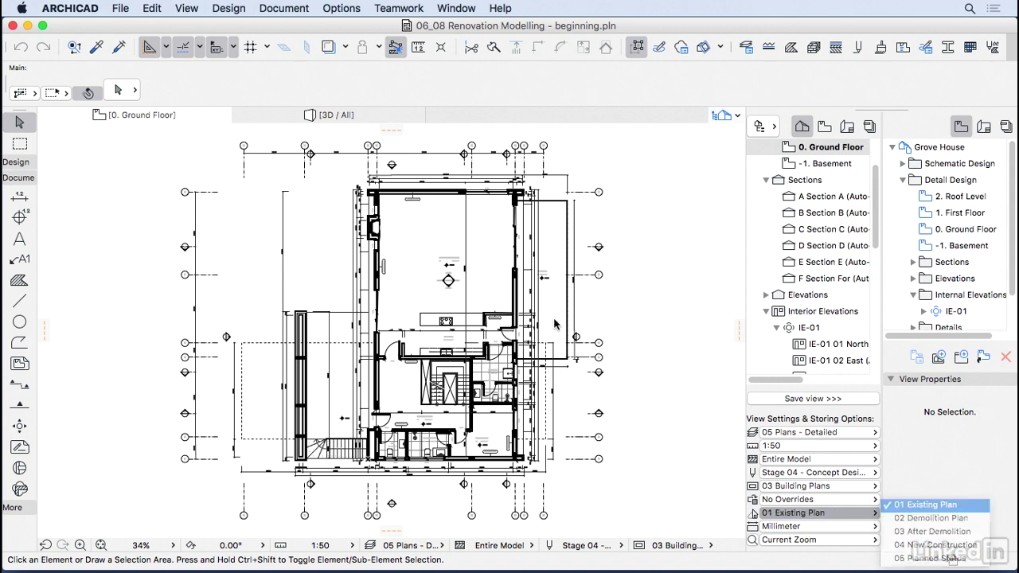
Step: Keep the 01 Existing Plan filter and draw a new wall branching left from the exterior wall
{"action": "left_click", "coordinate": [925, 504]}
{"action": "scroll", "coordinate": [545, 346], "scroll_direction": "up", "scroll_amount": 5}
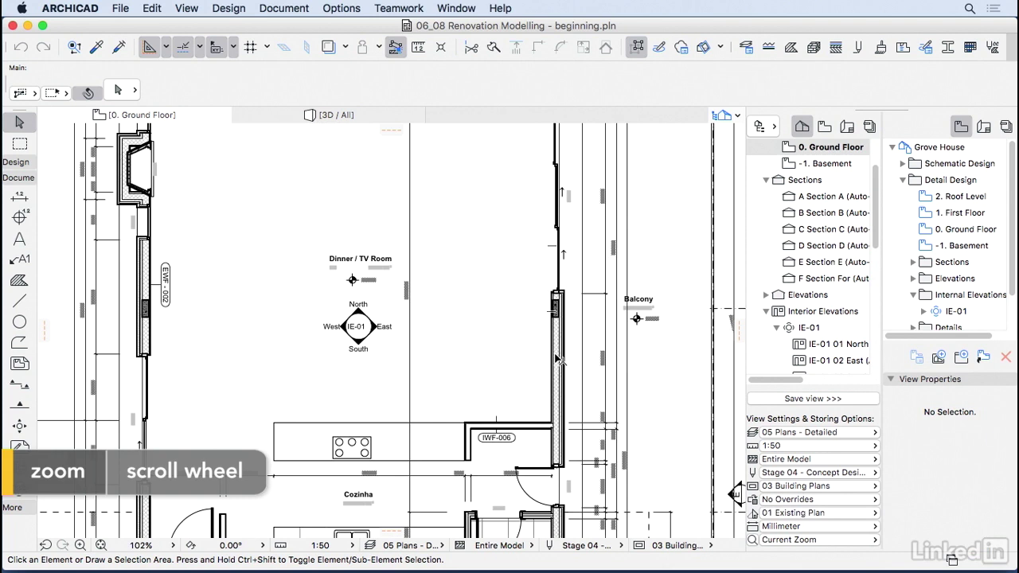
{"action": "left_click", "coordinate": [554, 350], "text": "alt"}
{"action": "left_click", "coordinate": [554, 348]}
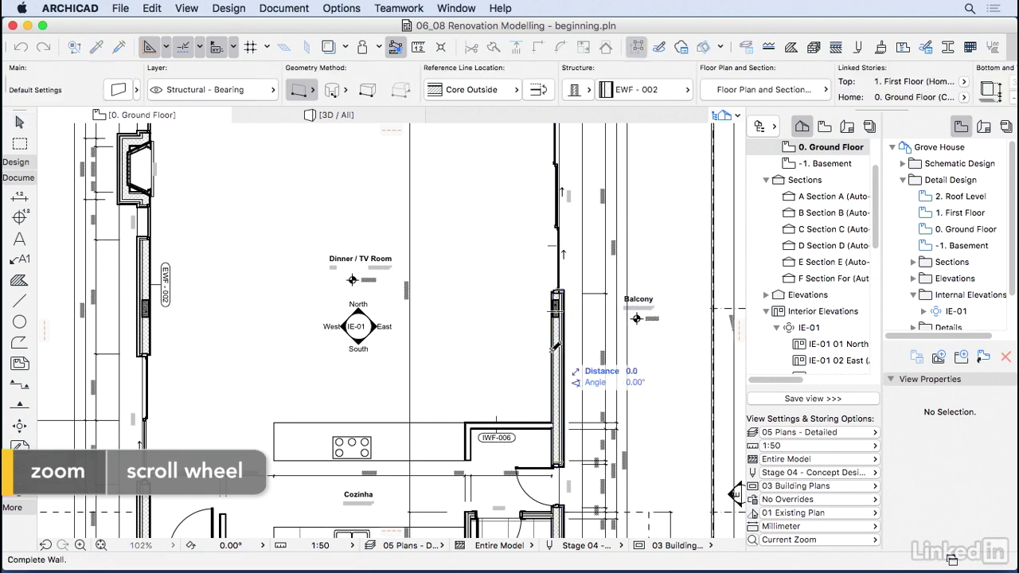
{"action": "left_click", "coordinate": [423, 348]}
Step: Set the new wall's renovation status to To Be Demolished in its settings
{"action": "left_click", "coordinate": [510, 357]}
{"action": "key", "text": "super+t"}
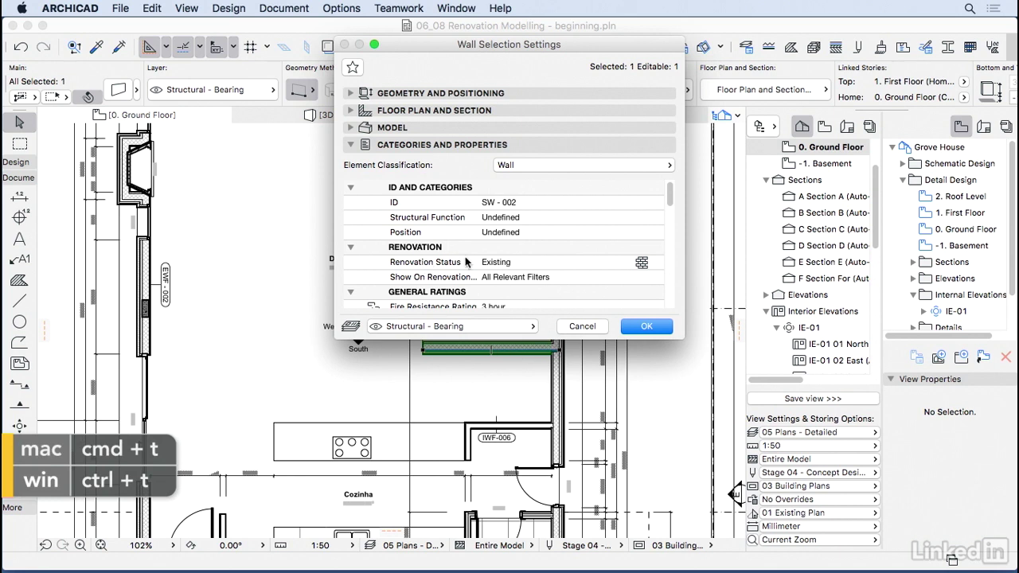
{"action": "left_click", "coordinate": [643, 268]}
{"action": "left_click", "coordinate": [722, 281]}
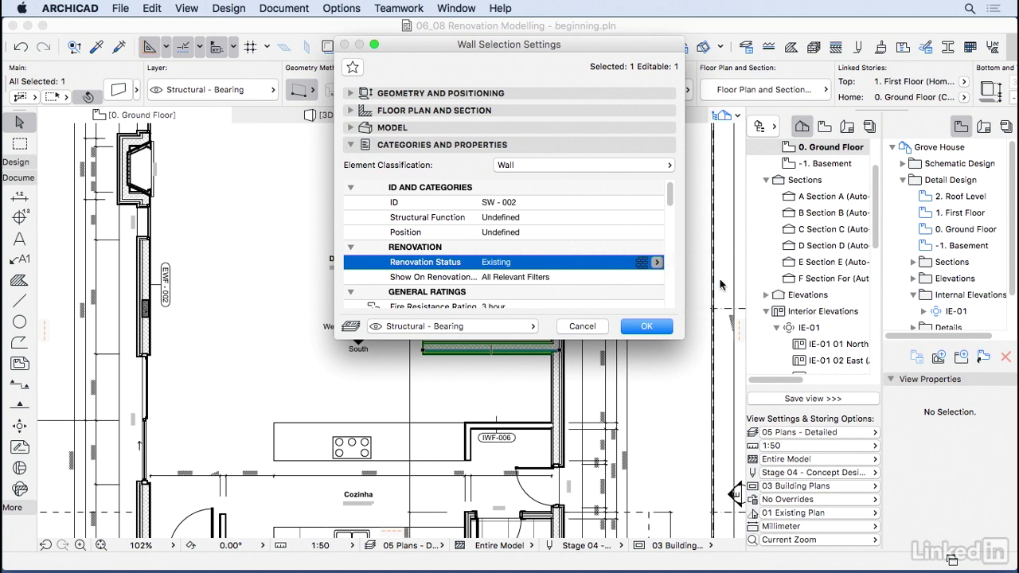
{"action": "left_click", "coordinate": [651, 327]}
{"action": "left_click", "coordinate": [655, 337]}
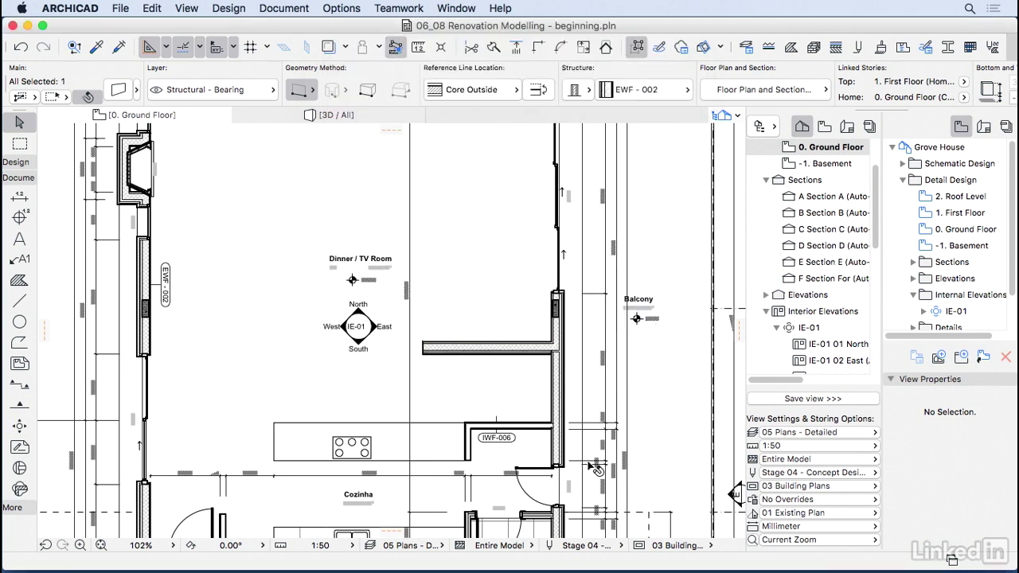
Step: Drag a copy of Door 20 (D.03) up into the upper exterior wall opening
{"action": "scroll", "coordinate": [563, 470], "scroll_direction": "up", "scroll_amount": 5}
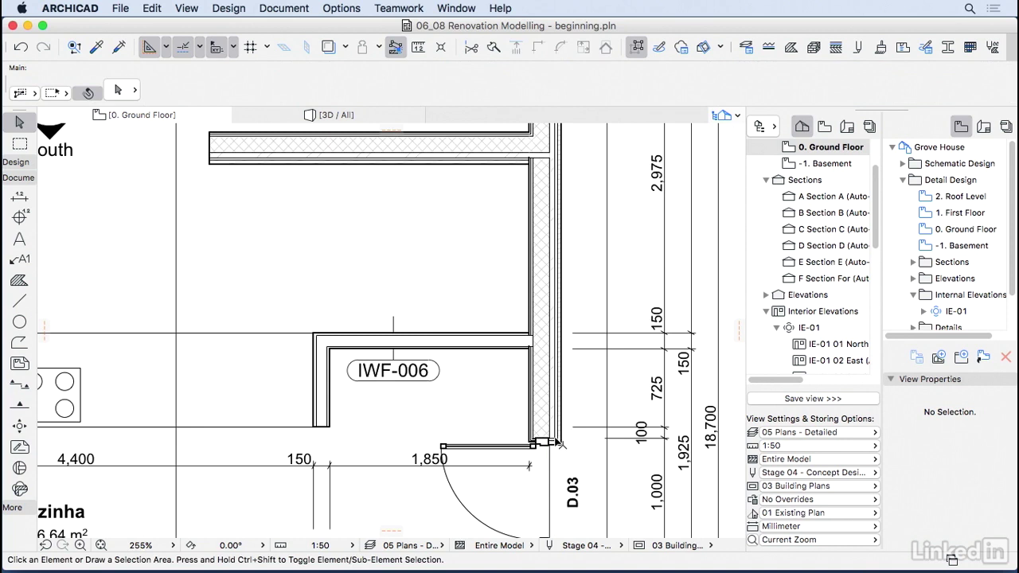
{"action": "left_click", "coordinate": [562, 450]}
{"action": "left_click", "coordinate": [563, 444]}
{"action": "key", "text": "super+d"}
{"action": "left_click", "coordinate": [562, 443]}
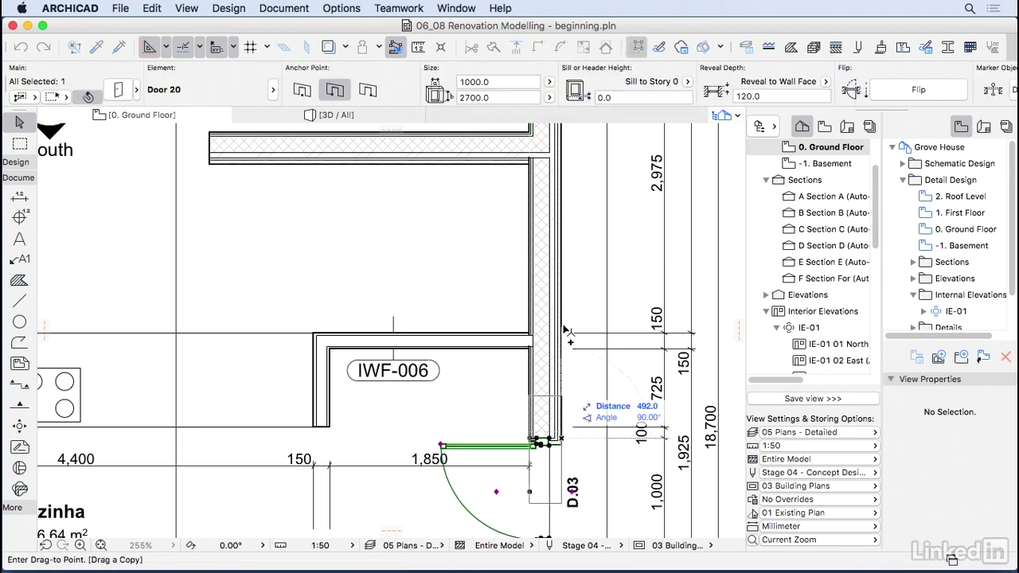
{"action": "left_click", "coordinate": [557, 178]}
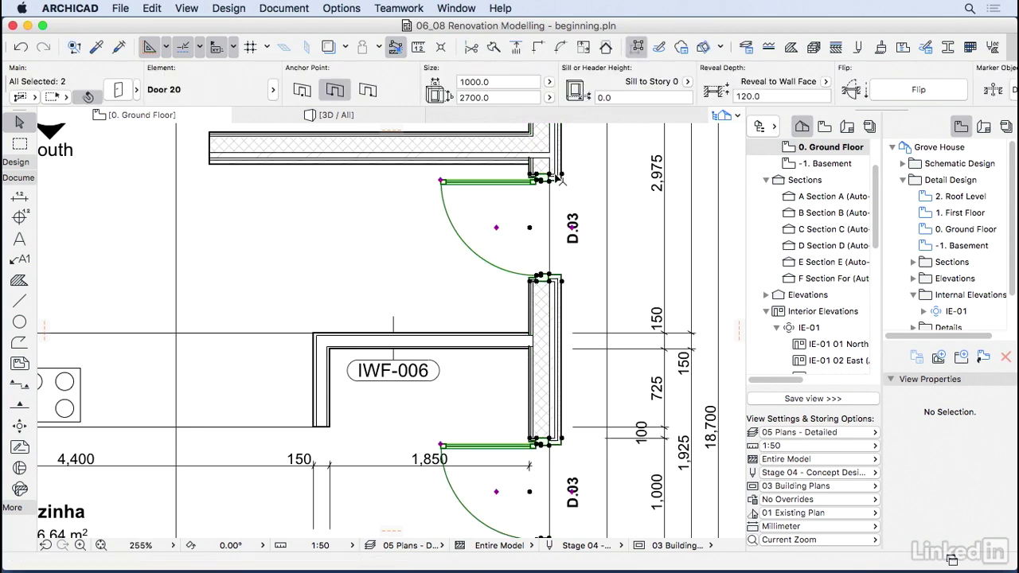
{"action": "key", "text": "Escape"}
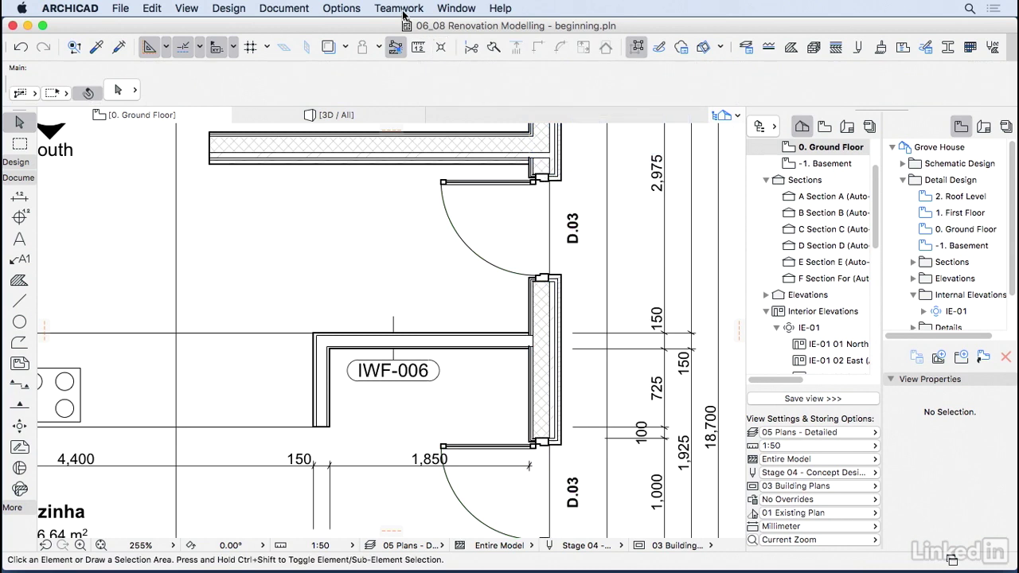
Step: Open the Renovation palette and mark the upper door To Be Demolished
{"action": "left_click", "coordinate": [450, 10]}
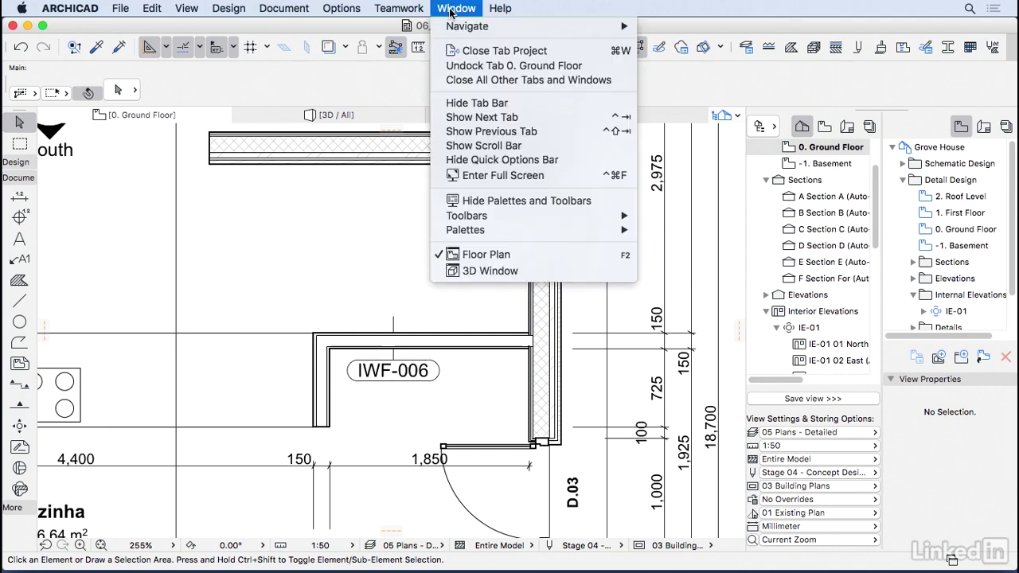
{"action": "mouse_move", "coordinate": [569, 231]}
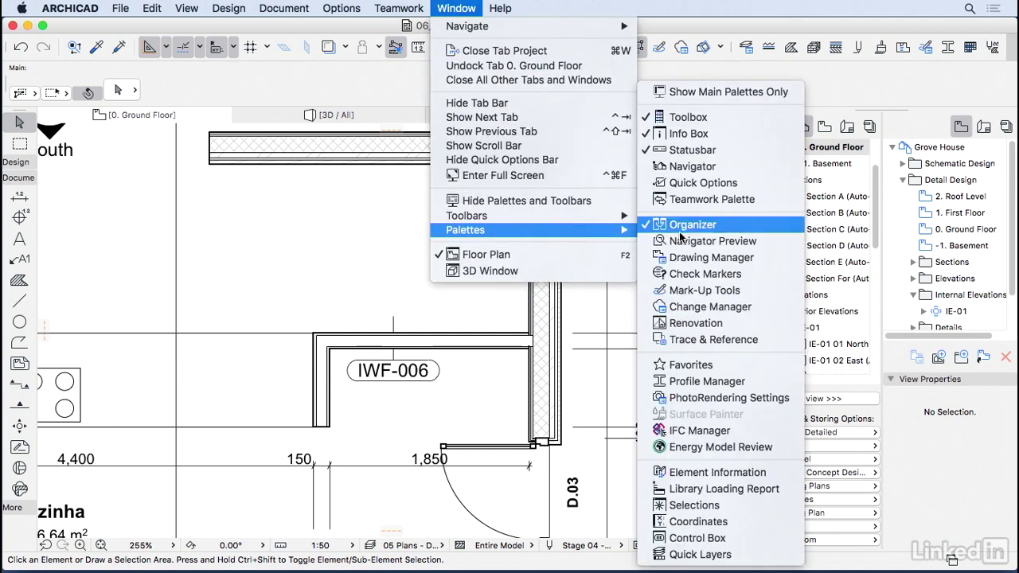
{"action": "left_click", "coordinate": [695, 323]}
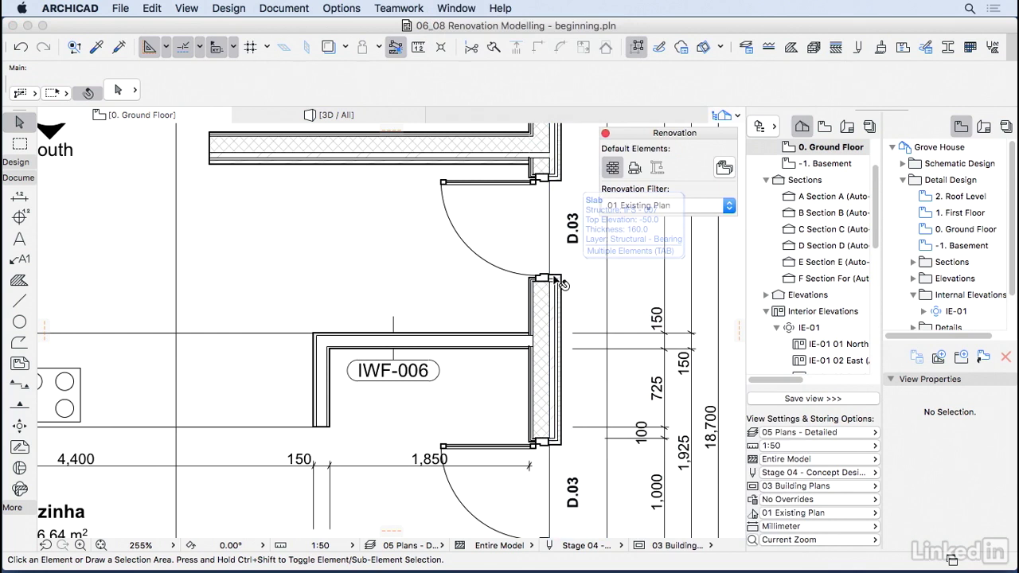
{"action": "left_click", "coordinate": [549, 282]}
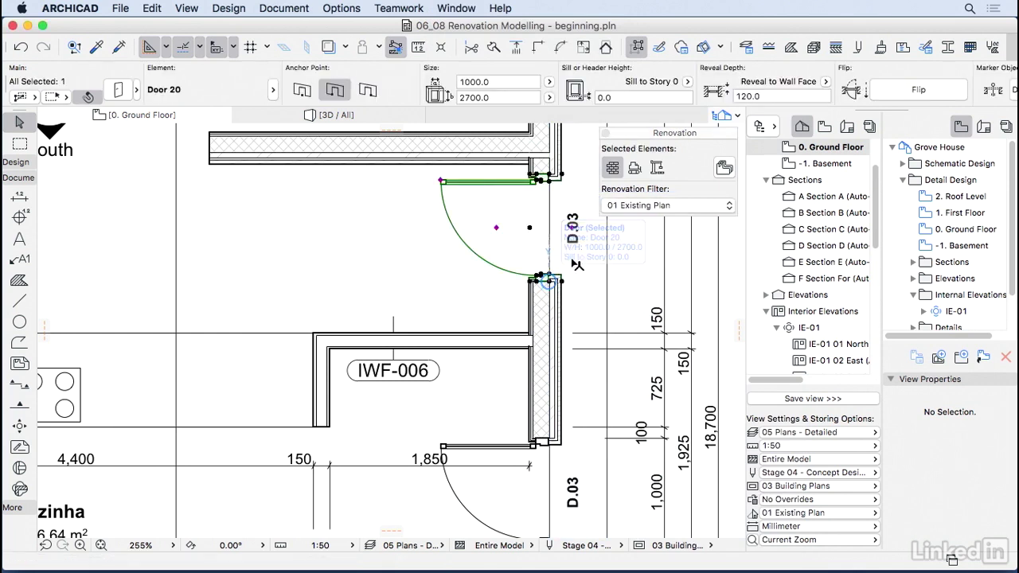
{"action": "left_click", "coordinate": [636, 172]}
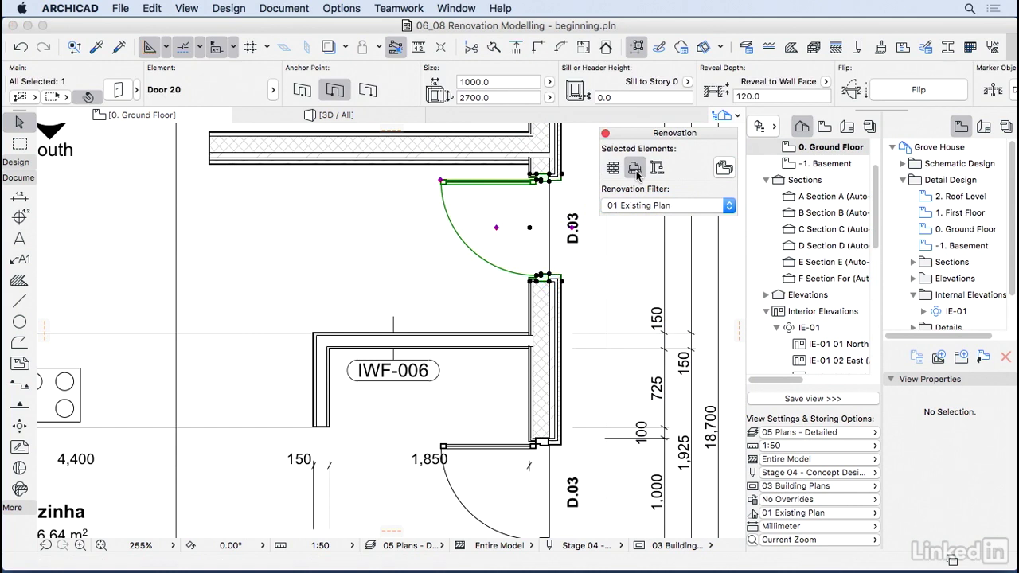
{"action": "key", "text": "Escape"}
Step: Mark the L-shaped wall IWF-006 and Sliding Door 20 by the balcony as New
{"action": "left_click", "coordinate": [390, 347]}
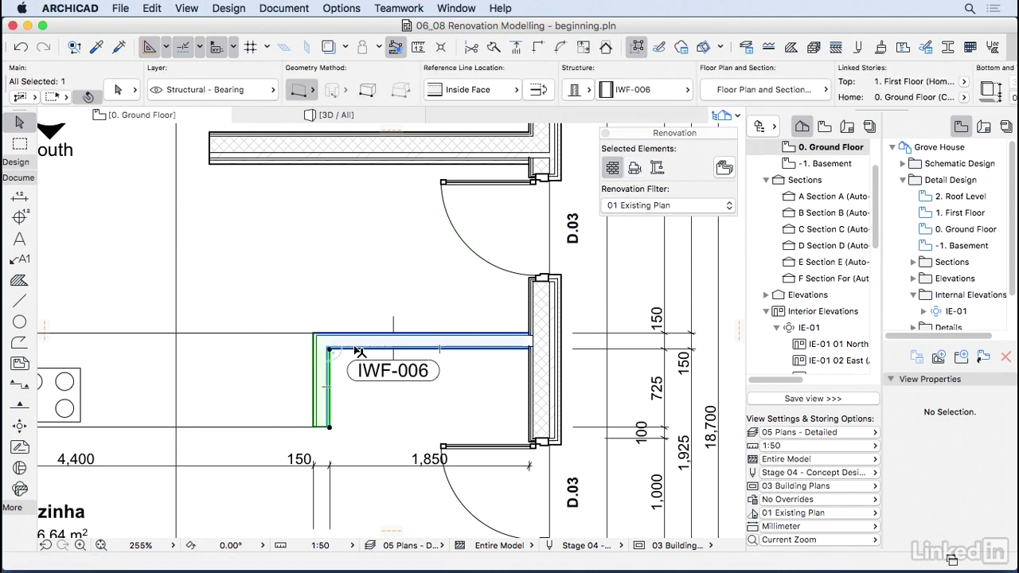
{"action": "left_click", "coordinate": [656, 168]}
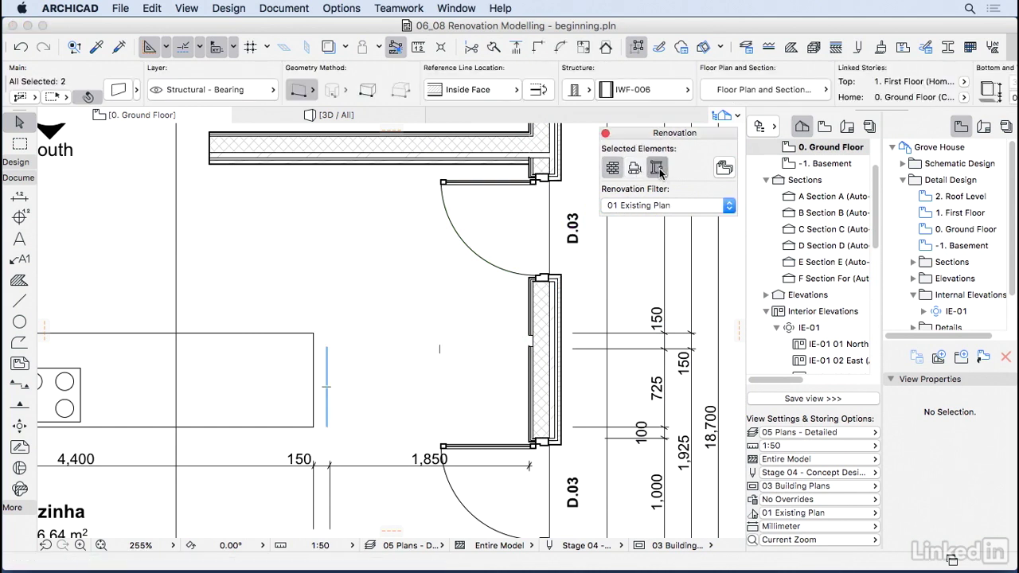
{"action": "scroll", "coordinate": [424, 359], "scroll_direction": "down", "scroll_amount": 2}
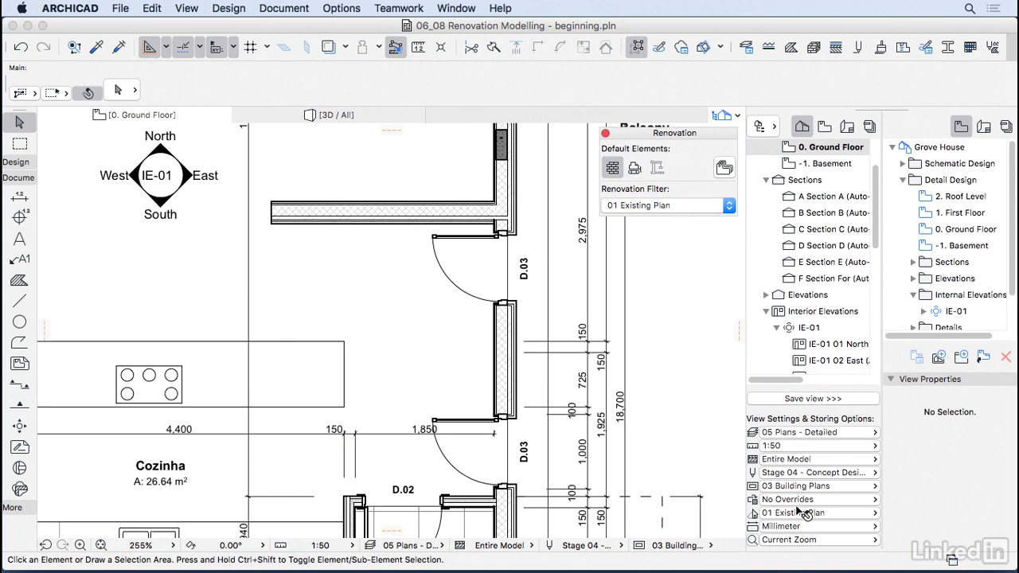
{"action": "scroll", "coordinate": [524, 321], "scroll_direction": "up", "scroll_amount": 2}
{"action": "middle_click_drag", "start_coordinate": [524, 321], "coordinate": [527, 569]}
{"action": "left_click", "coordinate": [527, 388]}
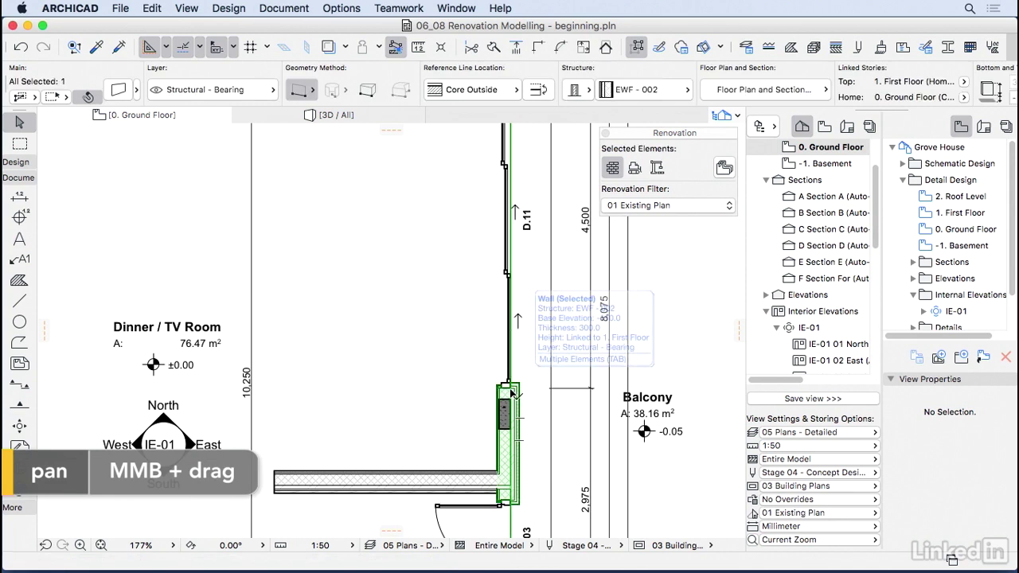
{"action": "left_click", "coordinate": [586, 316]}
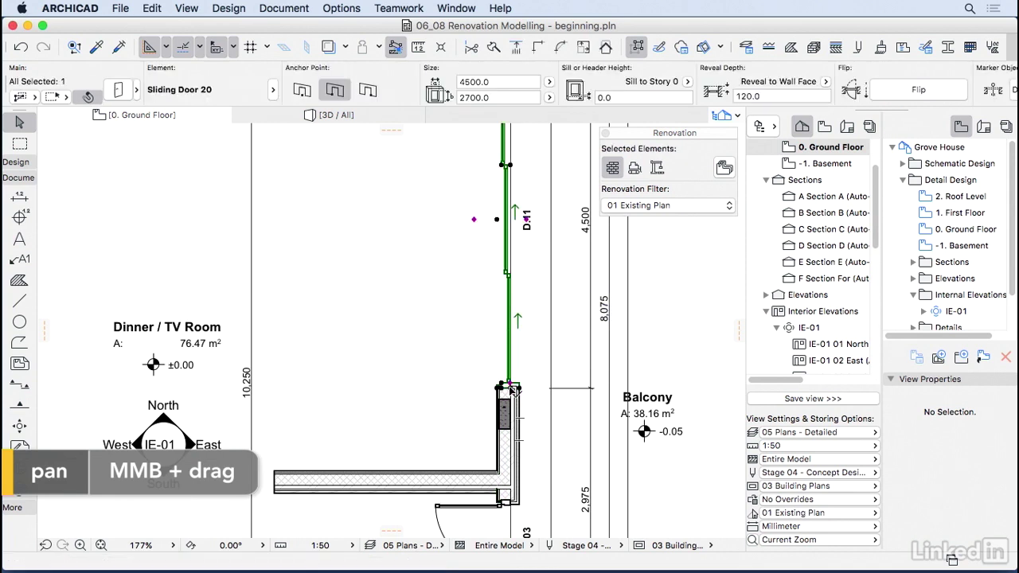
{"action": "left_click", "coordinate": [656, 168]}
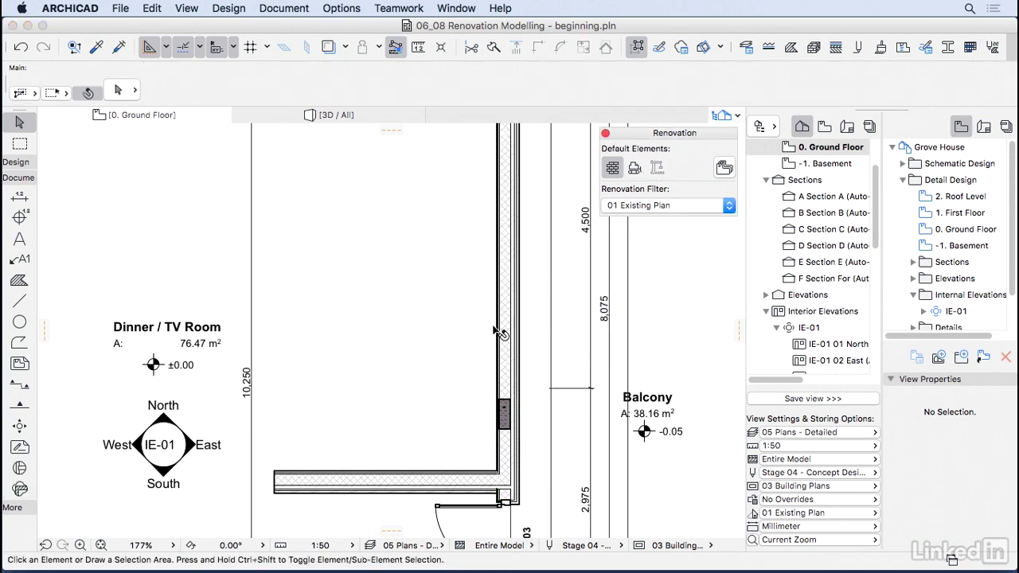
{"action": "scroll", "coordinate": [495, 332], "scroll_direction": "down", "scroll_amount": 3}
{"action": "scroll", "coordinate": [495, 336], "scroll_direction": "down", "scroll_amount": 2}
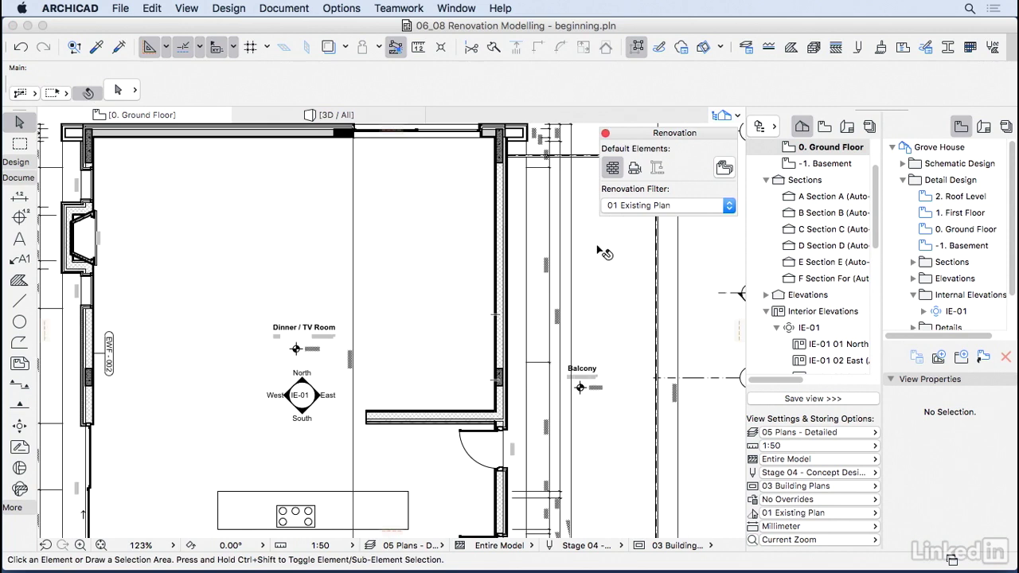
Step: Switch the plan to the 02 Demolition Plan filter and inspect the Dinner / TV Room and Balcony
{"action": "left_click", "coordinate": [632, 208]}
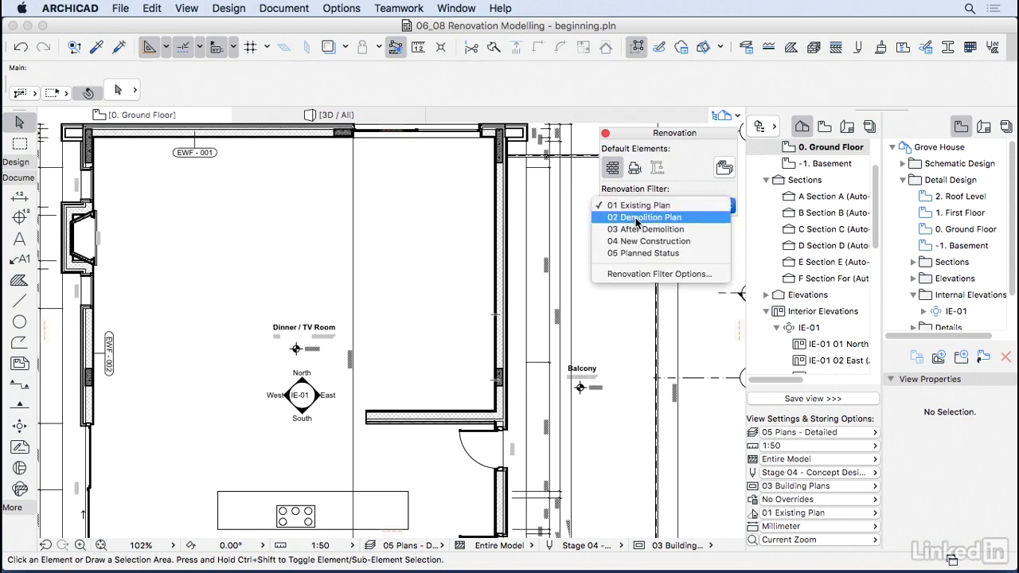
{"action": "left_click", "coordinate": [636, 218]}
{"action": "scroll", "coordinate": [477, 471], "scroll_direction": "up", "scroll_amount": 5}
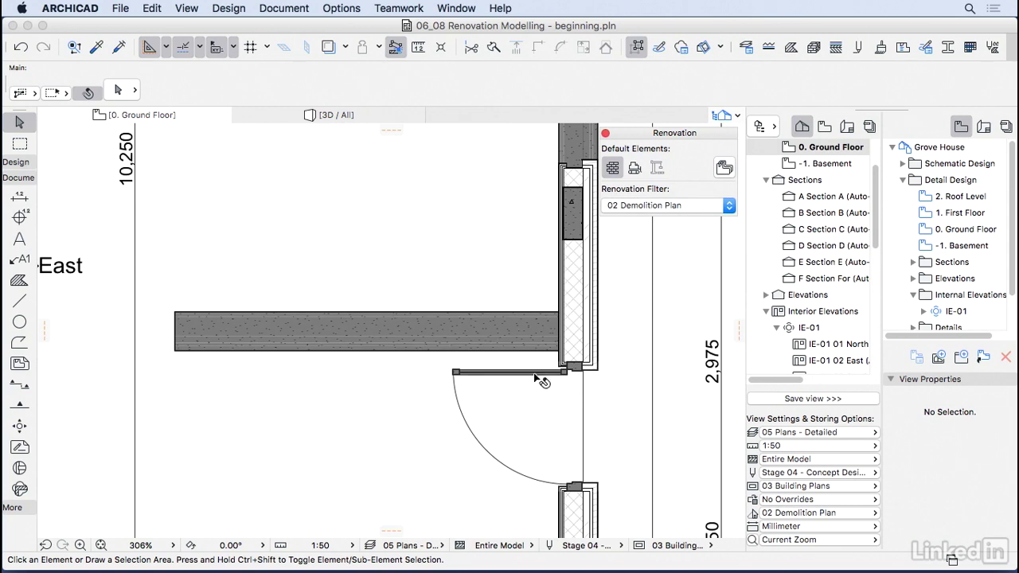
{"action": "scroll", "coordinate": [503, 223], "scroll_direction": "down", "scroll_amount": 2}
{"action": "middle_click_drag", "start_coordinate": [504, 223], "coordinate": [443, 427]}
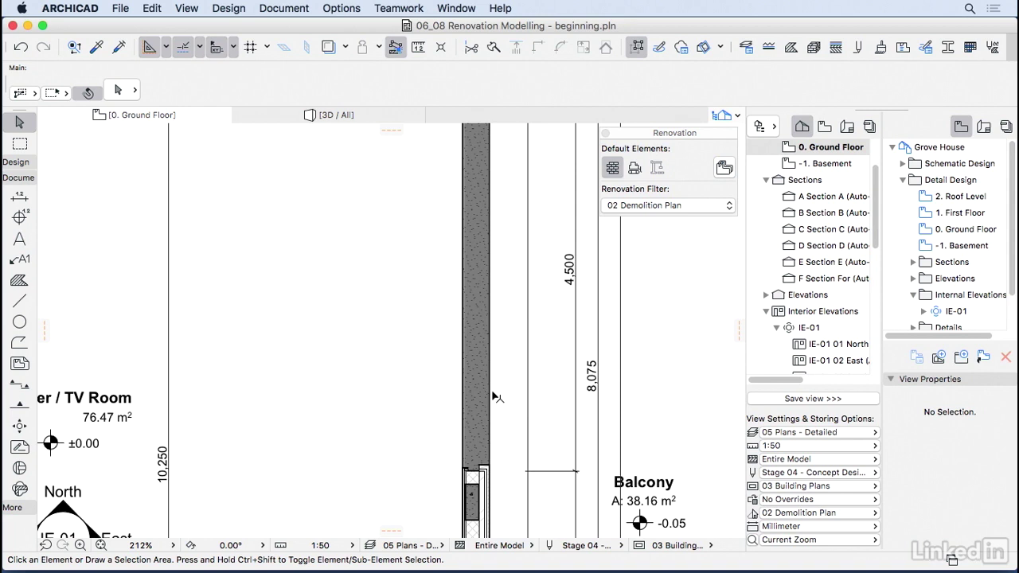
{"action": "scroll", "coordinate": [499, 396], "scroll_direction": "down", "scroll_amount": 2}
{"action": "middle_click_drag", "start_coordinate": [499, 395], "coordinate": [509, 350]}
Step: Step the filter through 03 After Demolition and 04 New Construction to 05 Planned Status
{"action": "left_click", "coordinate": [637, 209]}
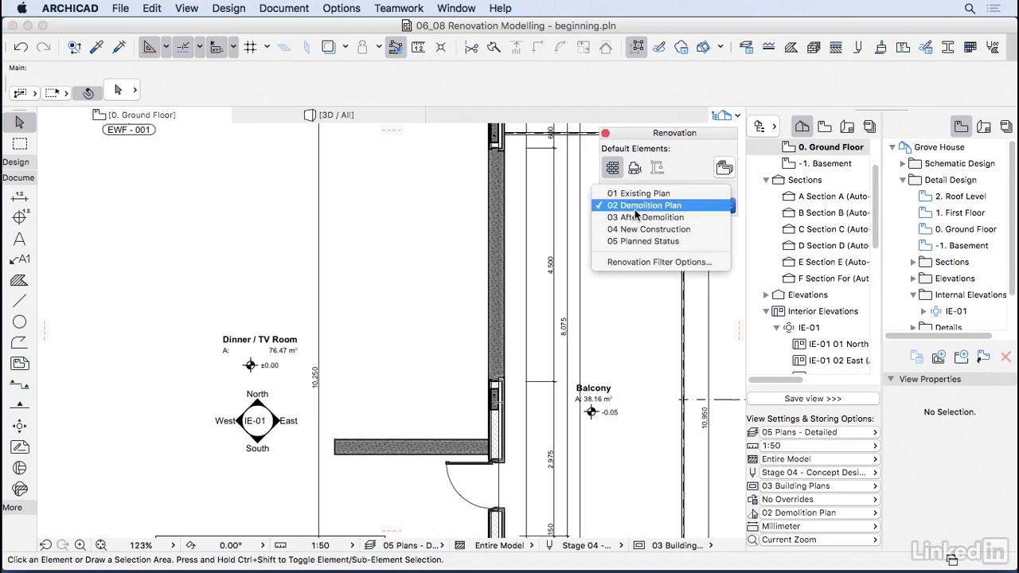
{"action": "left_click", "coordinate": [641, 217]}
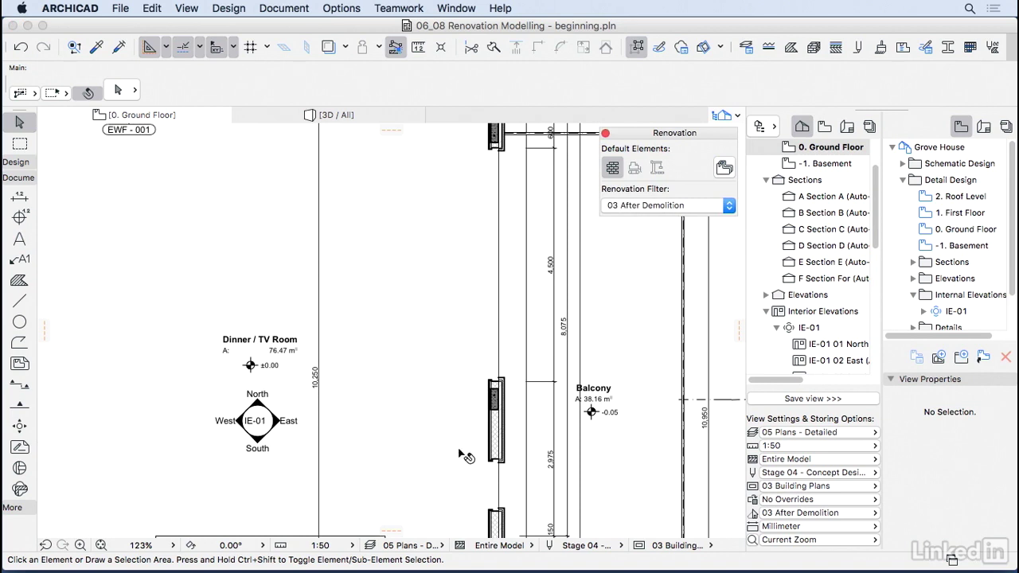
{"action": "left_click", "coordinate": [642, 205]}
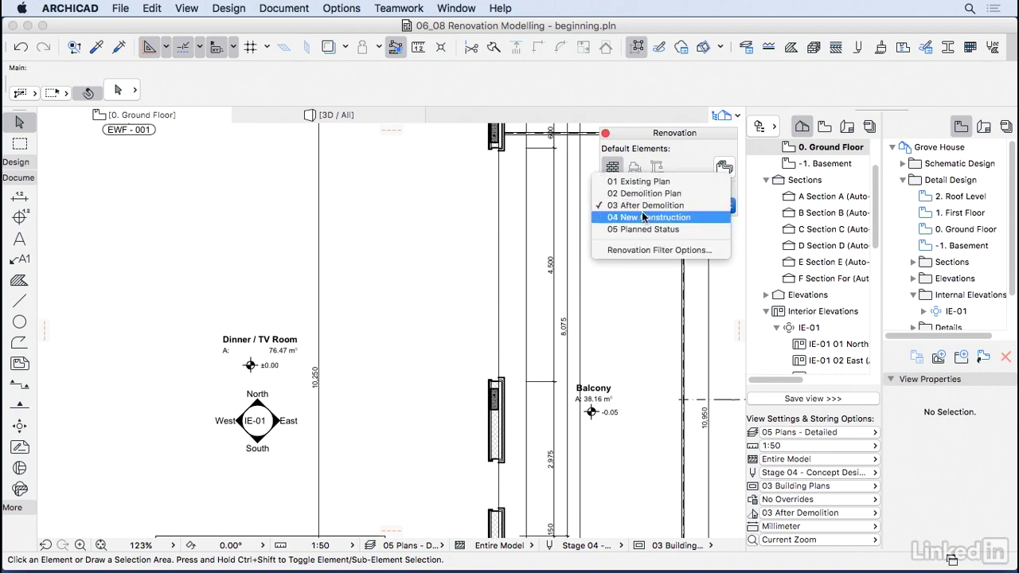
{"action": "left_click", "coordinate": [645, 218]}
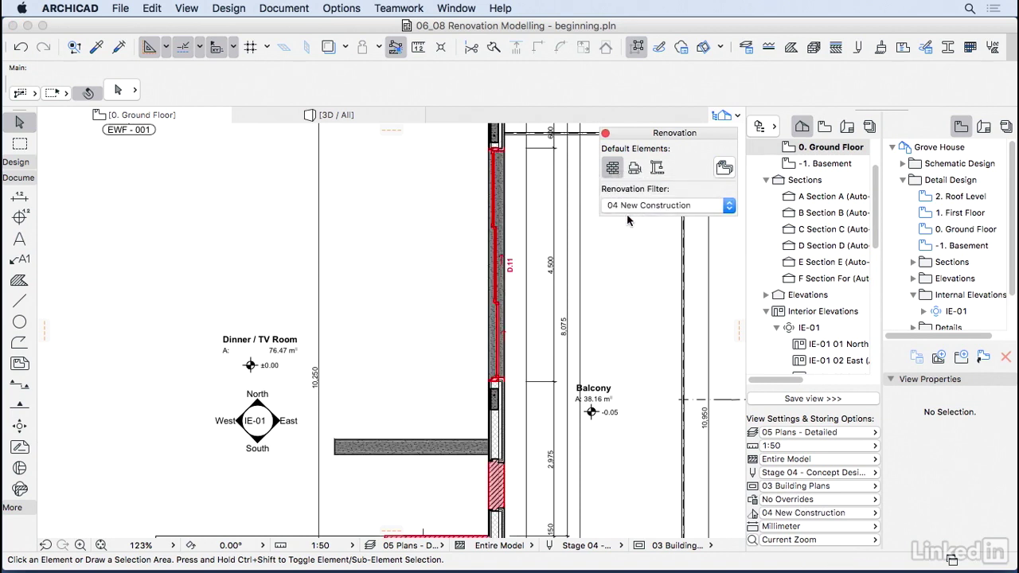
{"action": "scroll", "coordinate": [533, 338], "scroll_direction": "down", "scroll_amount": 5}
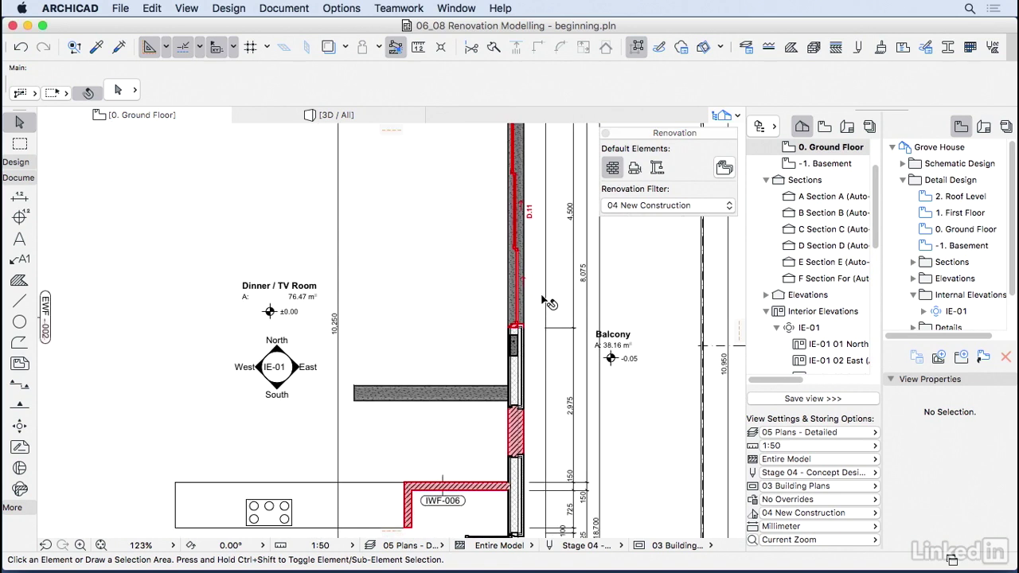
{"action": "left_click", "coordinate": [612, 207]}
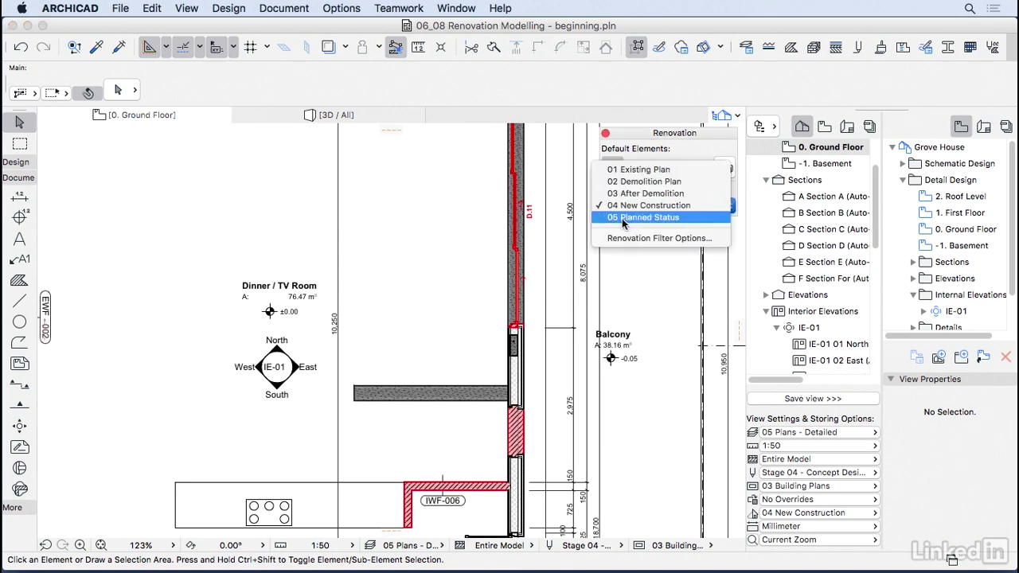
{"action": "left_click", "coordinate": [633, 218]}
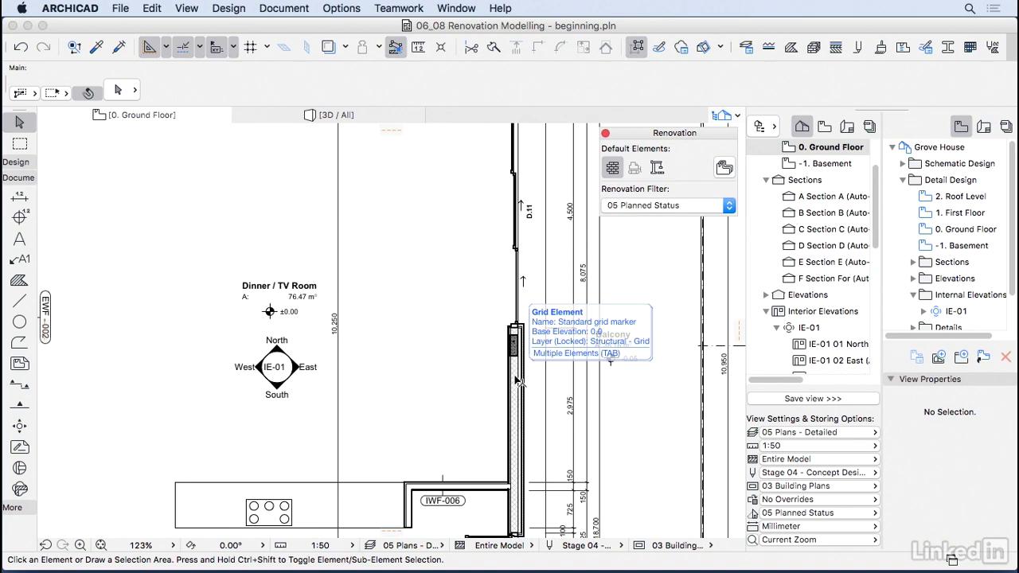
{"action": "left_click", "coordinate": [629, 206]}
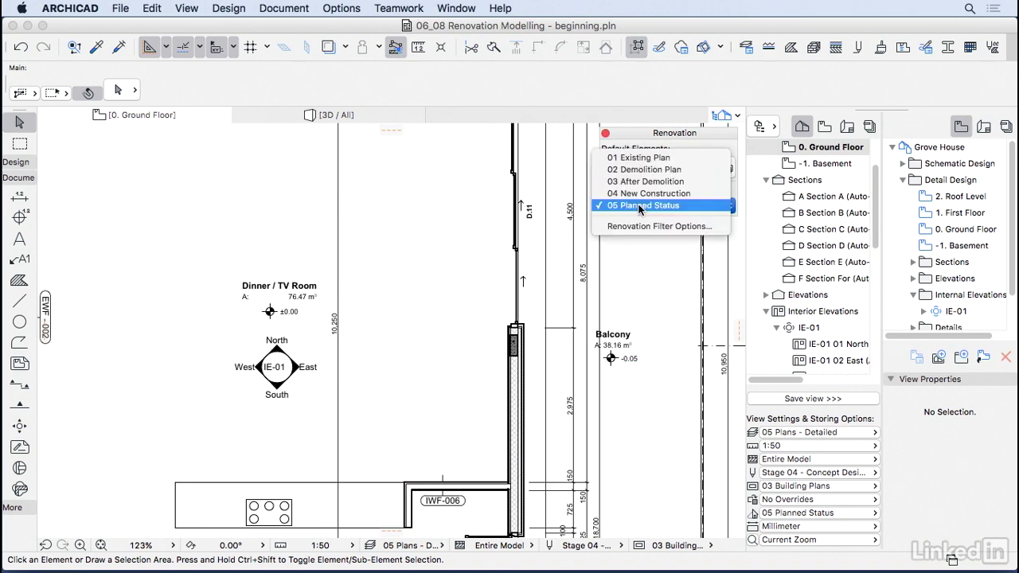
Step: Return the plan to the 04 New Construction filter and bring up the Graphic Overrides options
{"action": "left_click", "coordinate": [629, 195]}
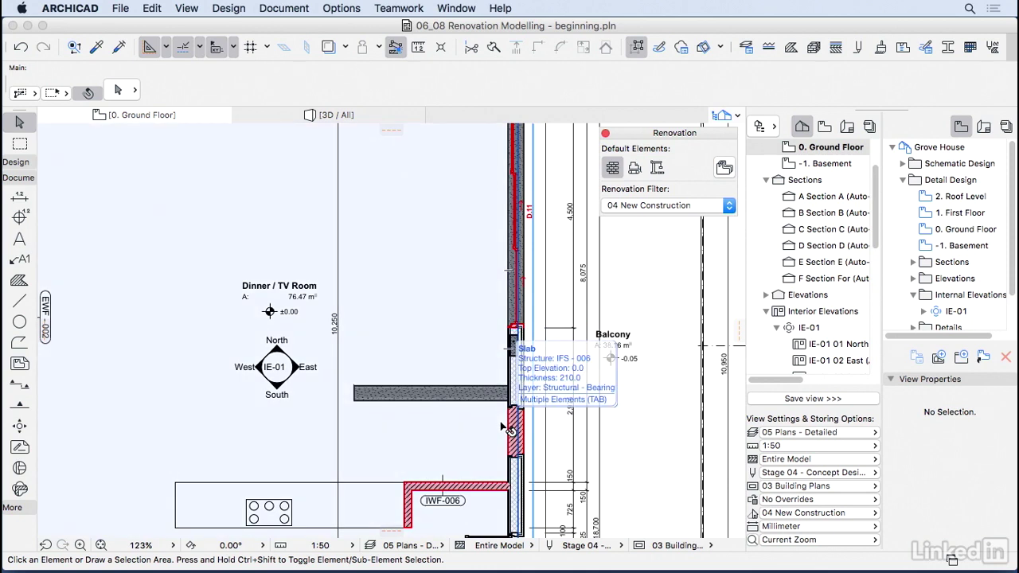
{"action": "left_click", "coordinate": [311, 10]}
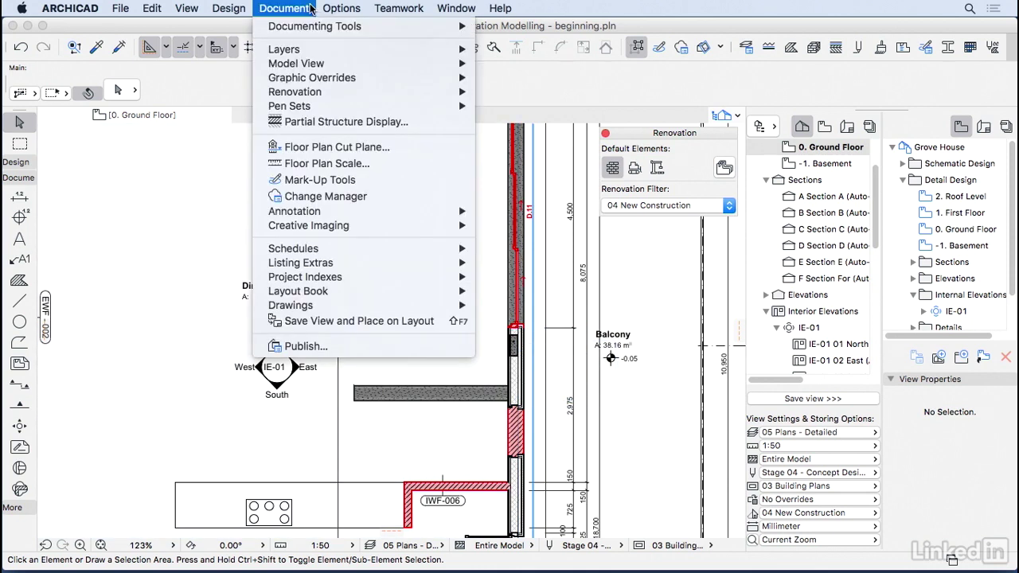
{"action": "mouse_move", "coordinate": [432, 77]}
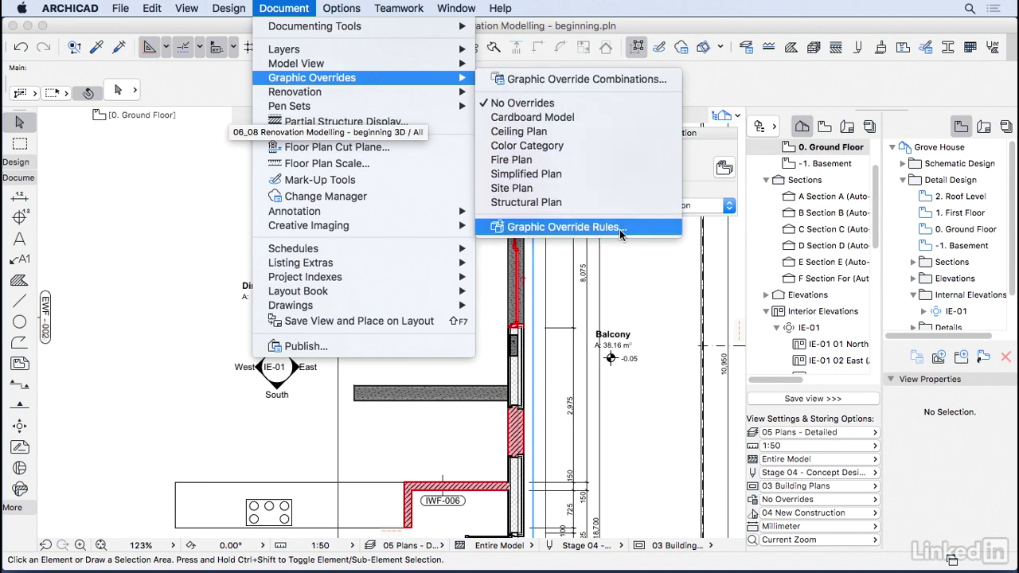
Step: Give the Elements to be Demolished rule a 50 % fill with yellow foreground pen 100 and background pen 19
{"action": "left_click", "coordinate": [594, 231]}
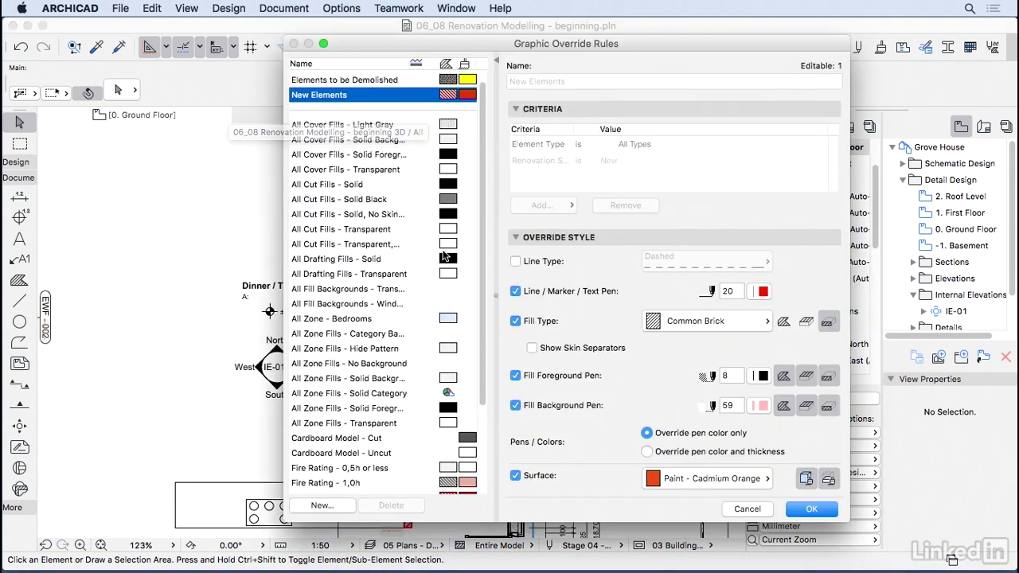
{"action": "scroll", "coordinate": [444, 256], "scroll_direction": "up", "scroll_amount": 1}
{"action": "left_click", "coordinate": [394, 91]}
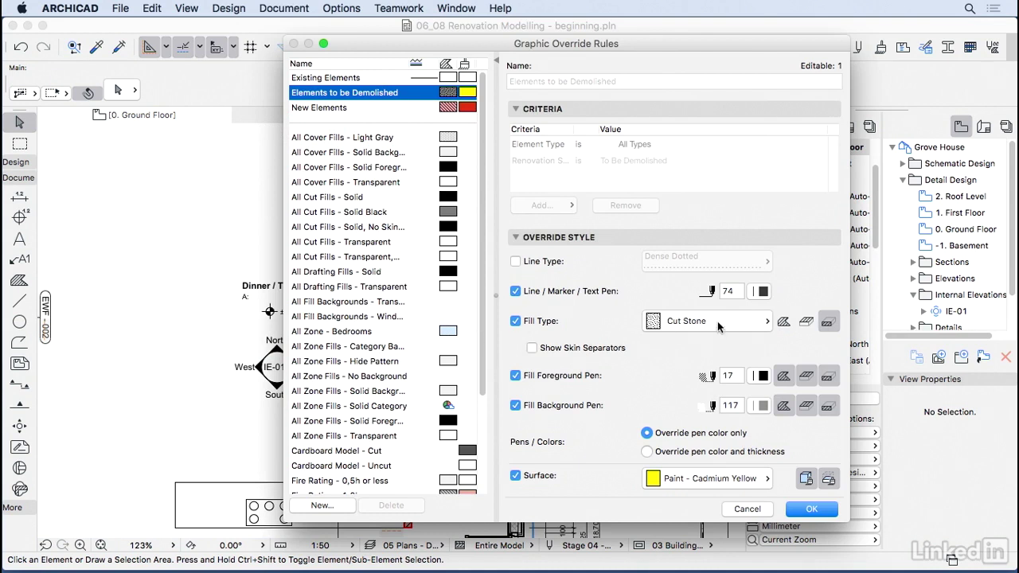
{"action": "left_click", "coordinate": [758, 324]}
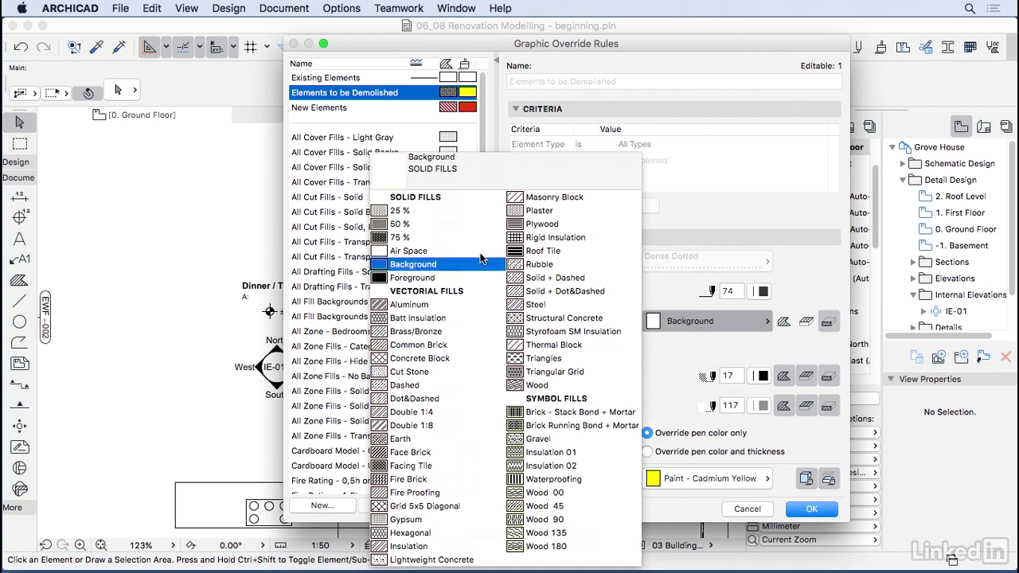
{"action": "left_click", "coordinate": [454, 223]}
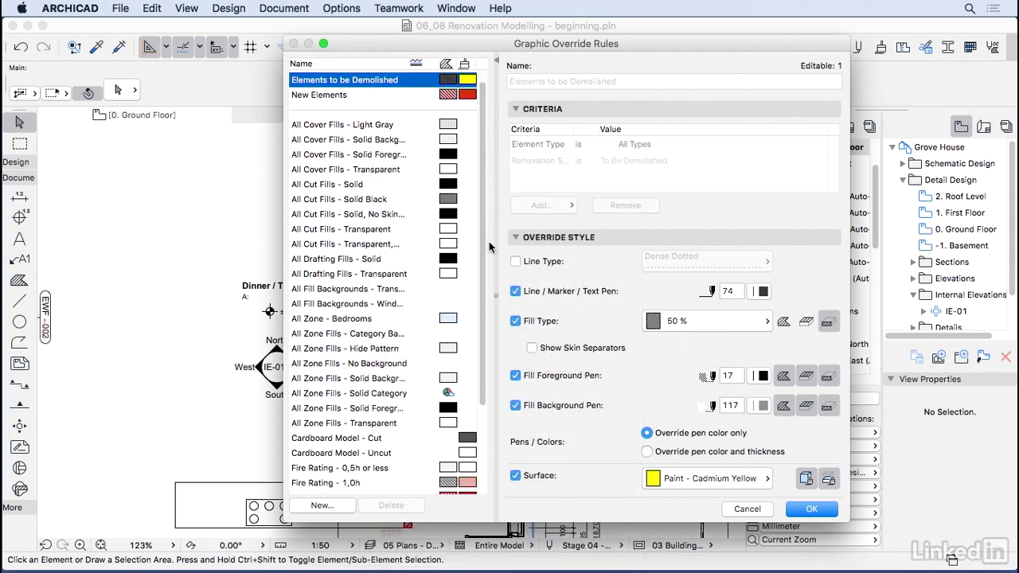
{"action": "left_click", "coordinate": [766, 377]}
{"action": "left_click", "coordinate": [1003, 423]}
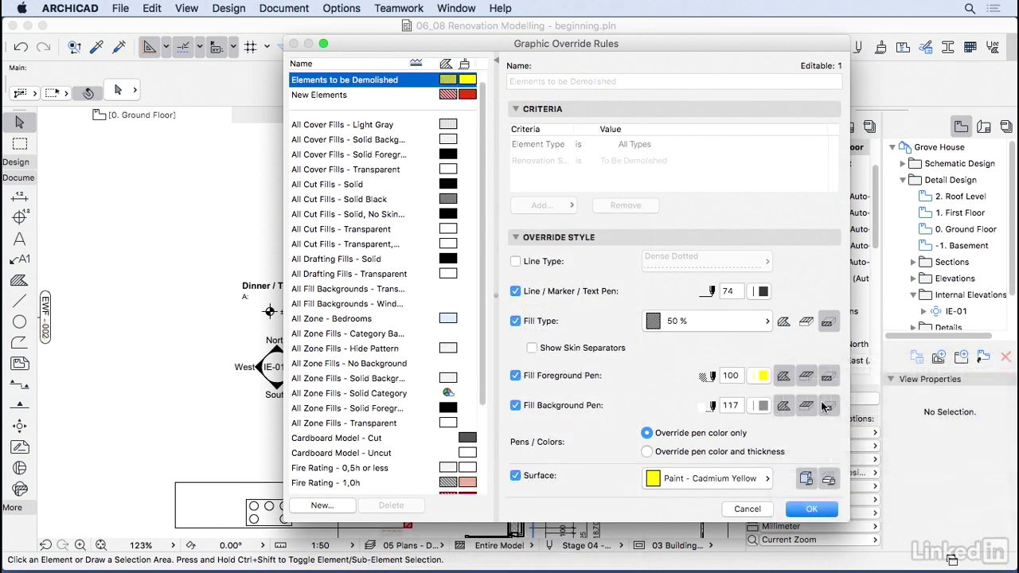
{"action": "left_click", "coordinate": [763, 406]}
{"action": "left_click", "coordinate": [994, 404]}
Step: Change the New Elements rule's fill foreground pen to red pen 20
{"action": "left_click", "coordinate": [406, 96]}
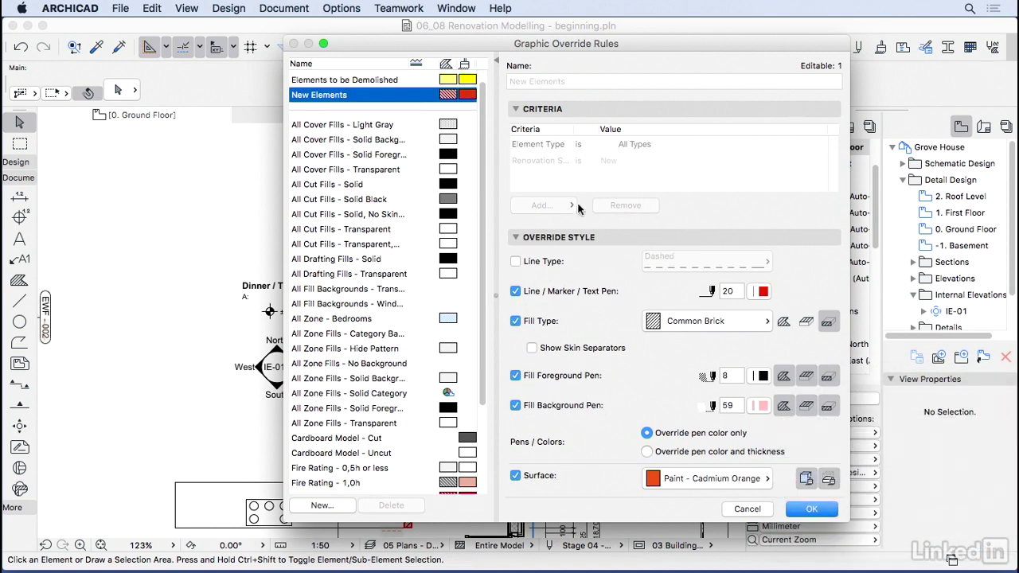
{"action": "left_click", "coordinate": [758, 376]}
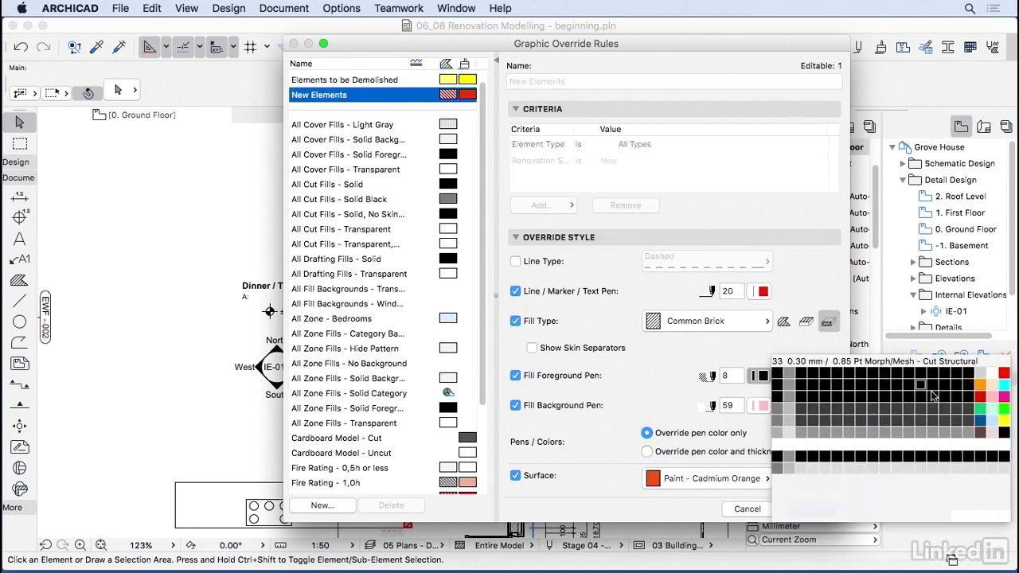
{"action": "left_click", "coordinate": [990, 395]}
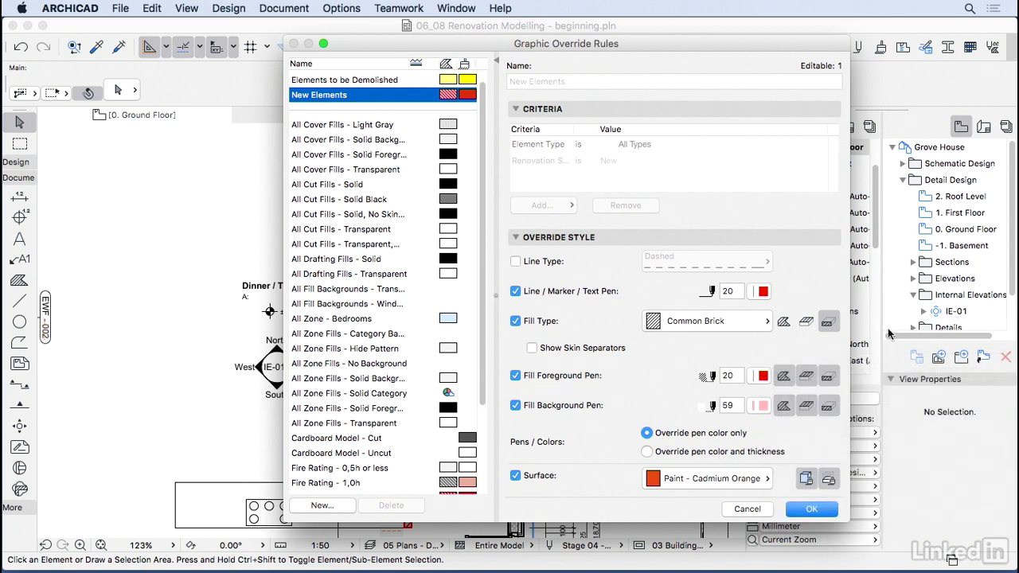
Step: Apply the override rules and dimension wall IWF-006 with a 150 / 1,850 dimension line
{"action": "left_click", "coordinate": [809, 510]}
{"action": "scroll", "coordinate": [611, 395], "scroll_direction": "down", "scroll_amount": 3}
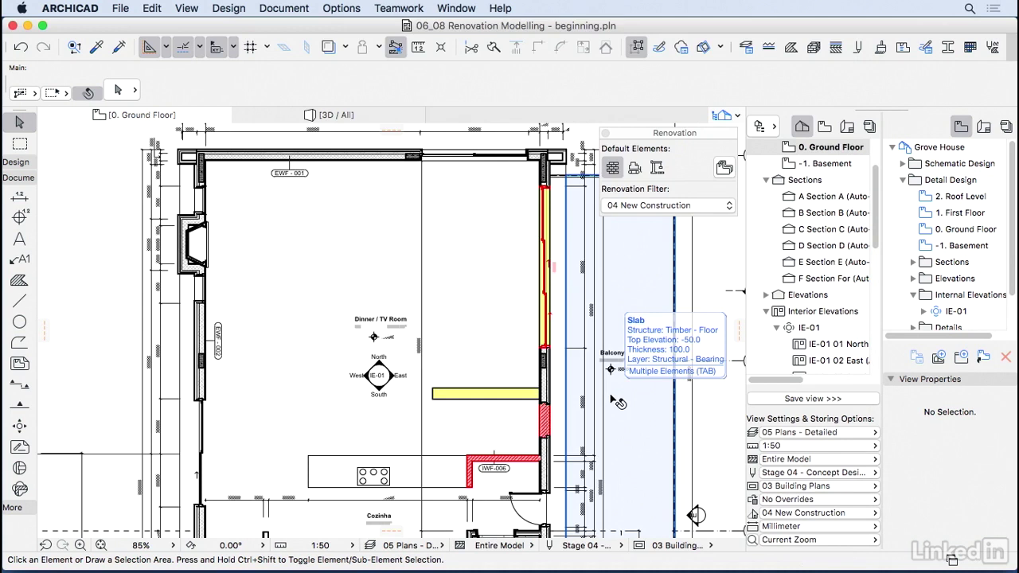
{"action": "left_click", "coordinate": [20, 196]}
{"action": "scroll", "coordinate": [489, 482], "scroll_direction": "up", "scroll_amount": 5}
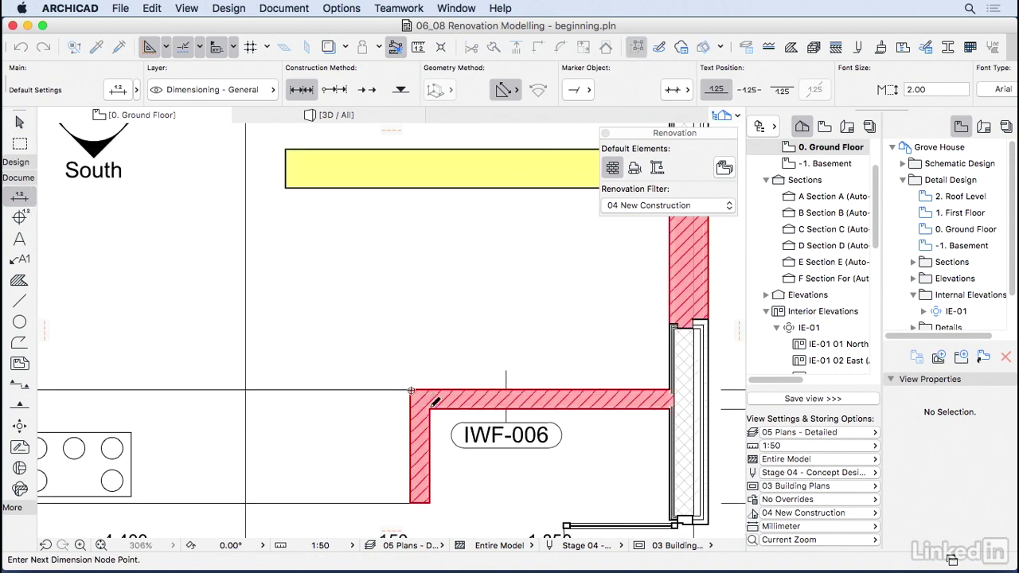
{"action": "left_click", "coordinate": [430, 409]}
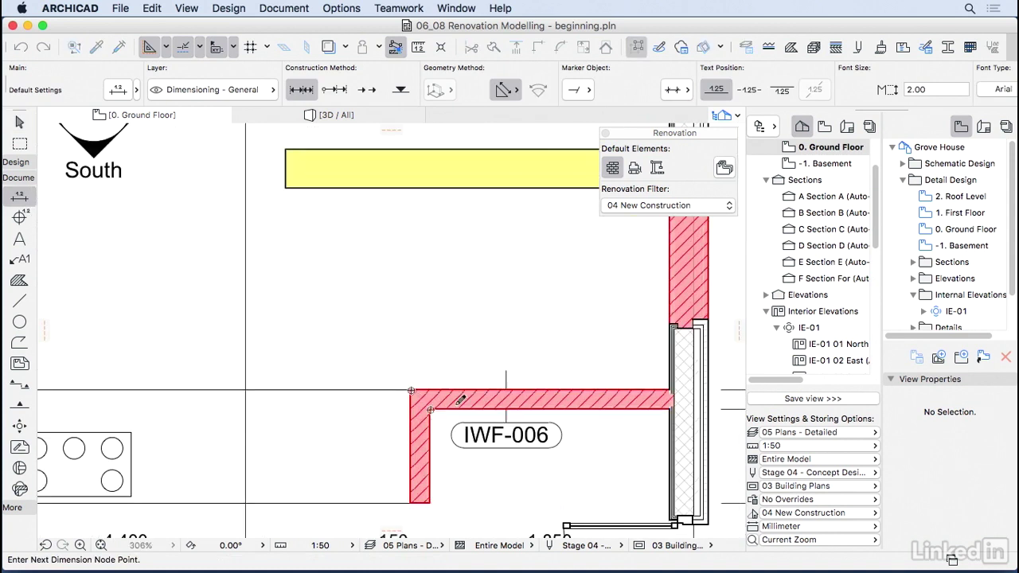
{"action": "left_click", "coordinate": [670, 390]}
{"action": "double_click", "coordinate": [573, 348]}
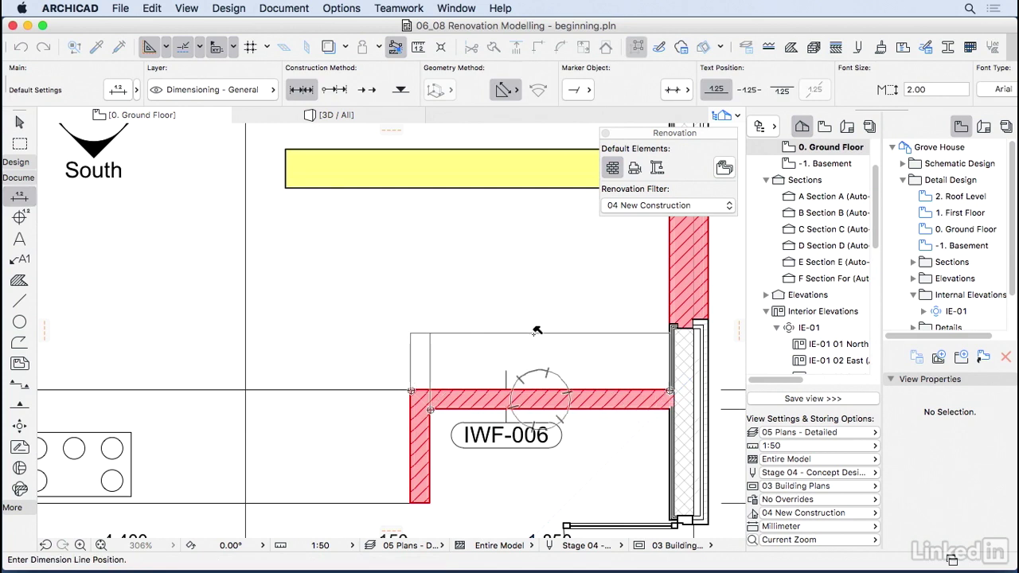
{"action": "left_click", "coordinate": [537, 342]}
{"action": "key", "text": "Escape"}
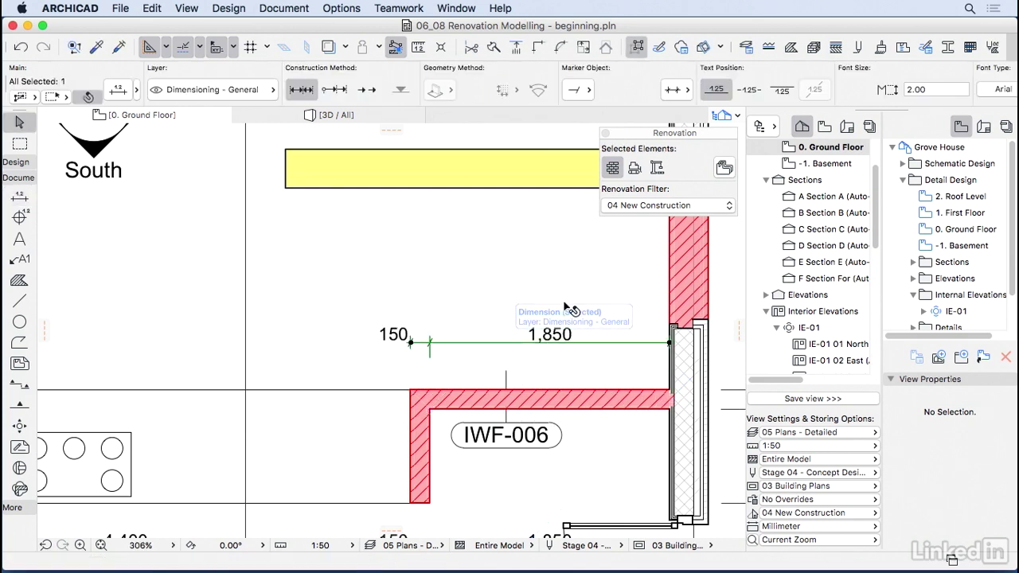
Step: Give the dimension New status, then view the plan under 01 Existing Plan and 05 Planned Status
{"action": "left_click", "coordinate": [656, 169]}
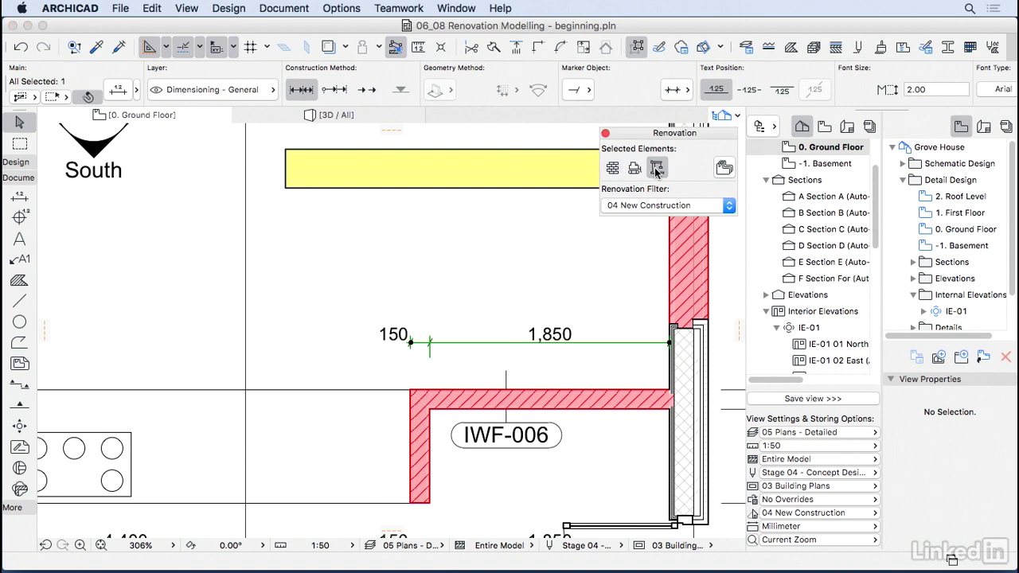
{"action": "left_click", "coordinate": [580, 296]}
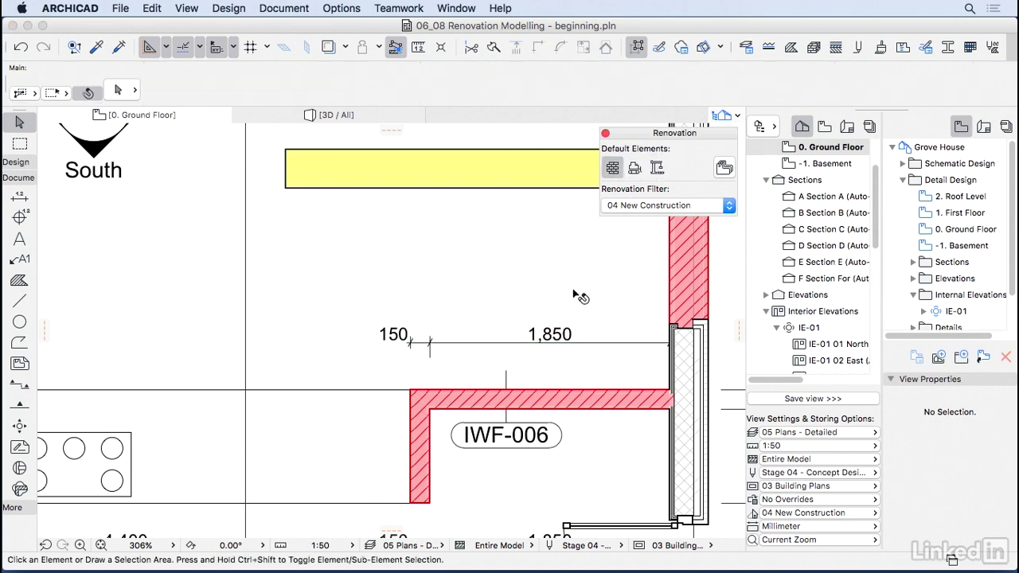
{"action": "left_click", "coordinate": [646, 204]}
{"action": "left_click", "coordinate": [640, 167]}
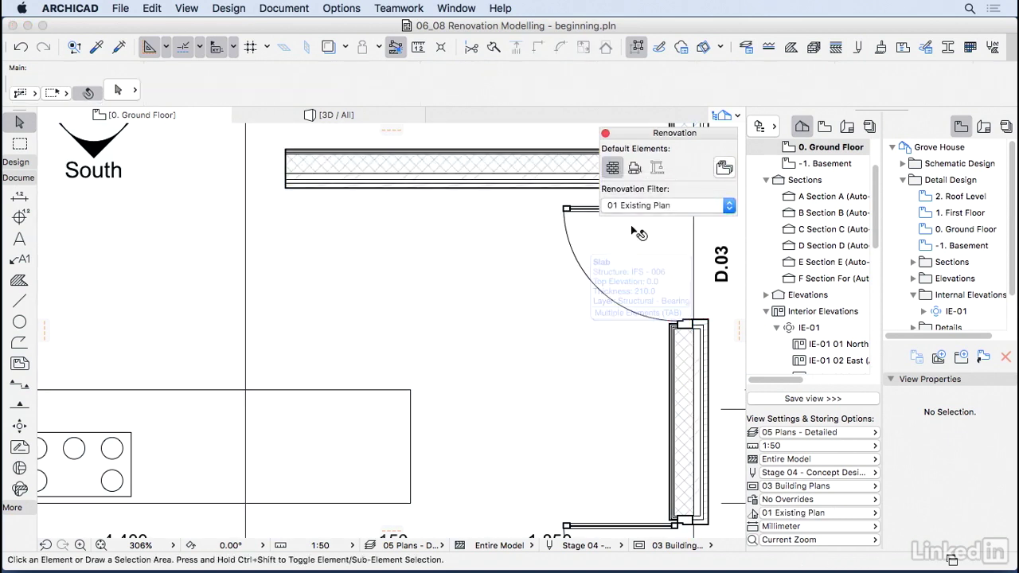
{"action": "left_click", "coordinate": [646, 204]}
{"action": "left_click", "coordinate": [652, 254]}
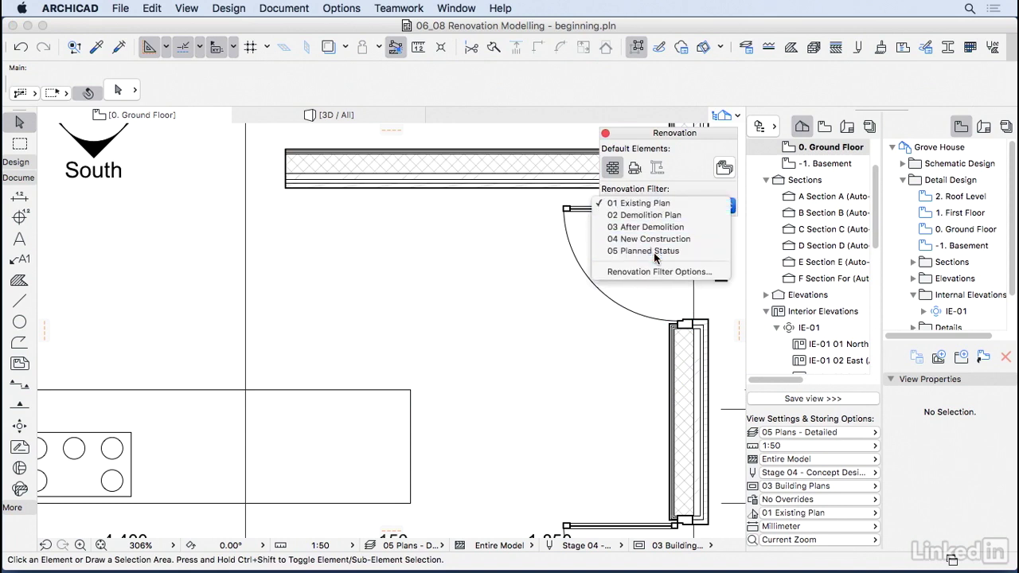